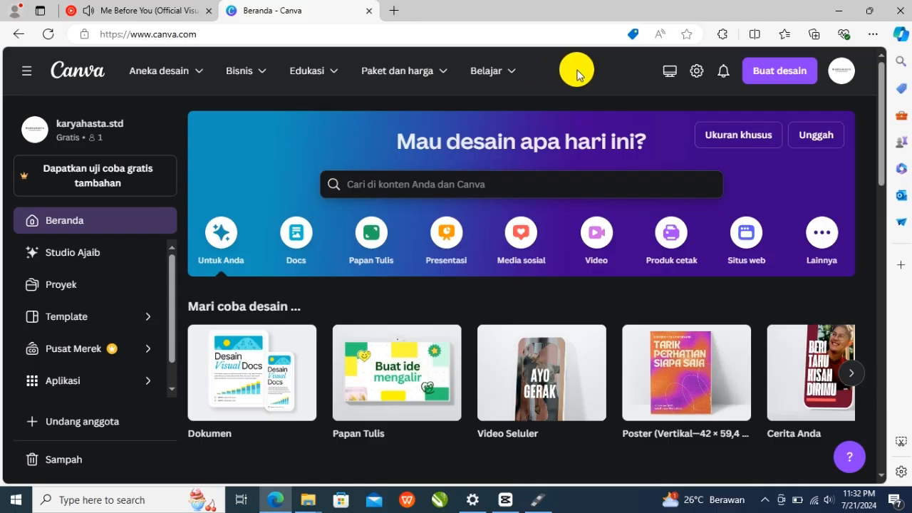
# Step: Create a new design using the Konten Instagram (Persegi) format
pyautogui.click(762, 71)
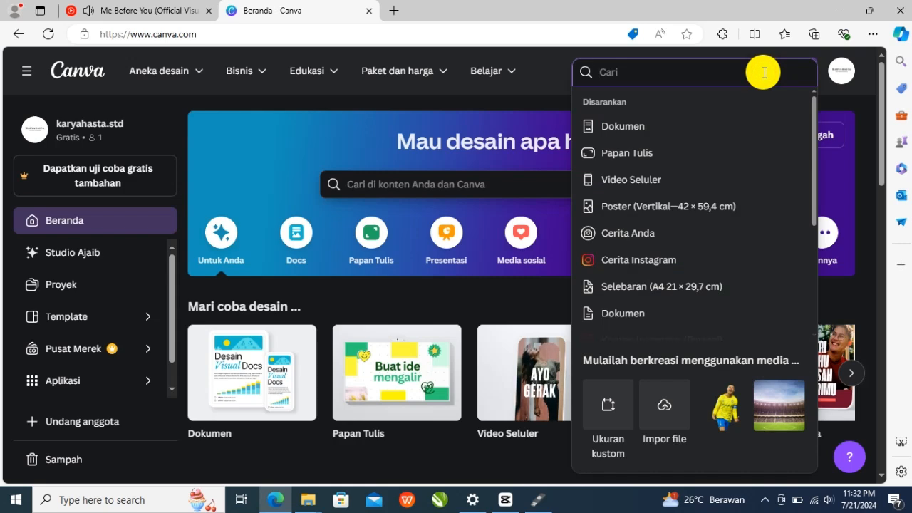
pyautogui.write('ins')
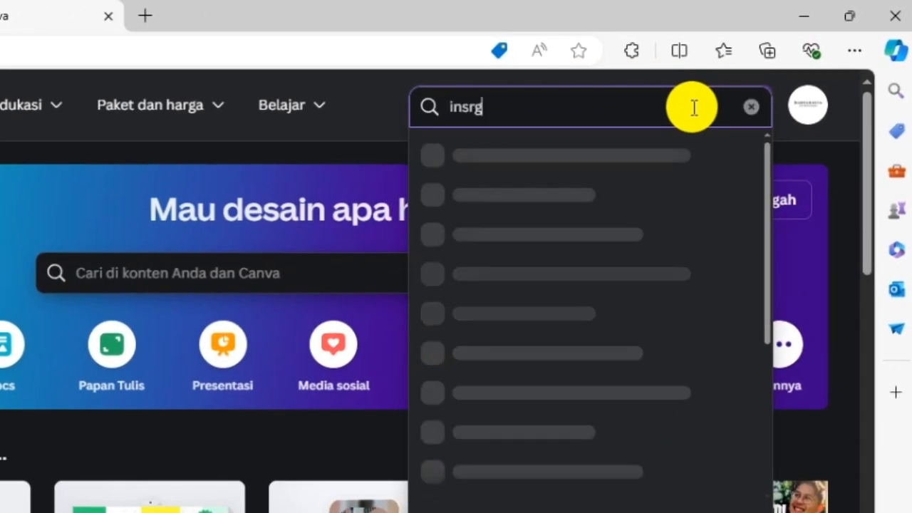
pyautogui.write('tr')
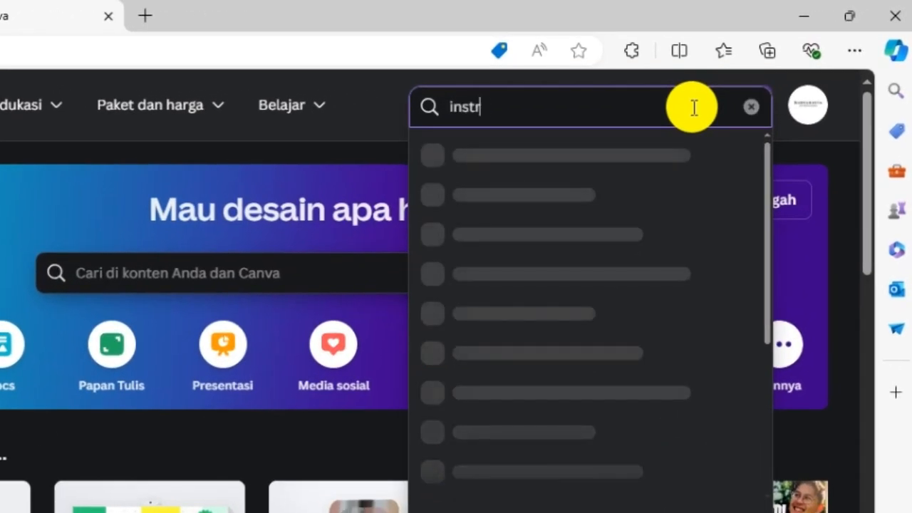
pyautogui.write('agram')
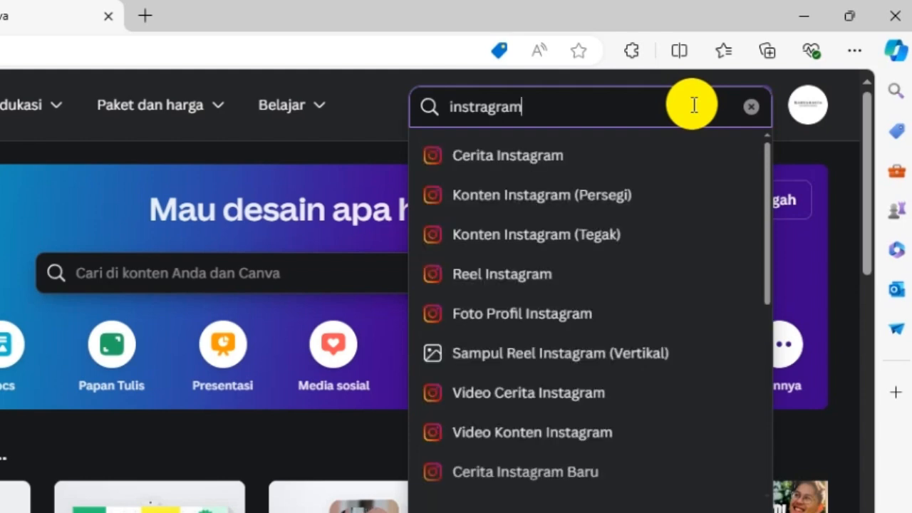
pyautogui.click(549, 201)
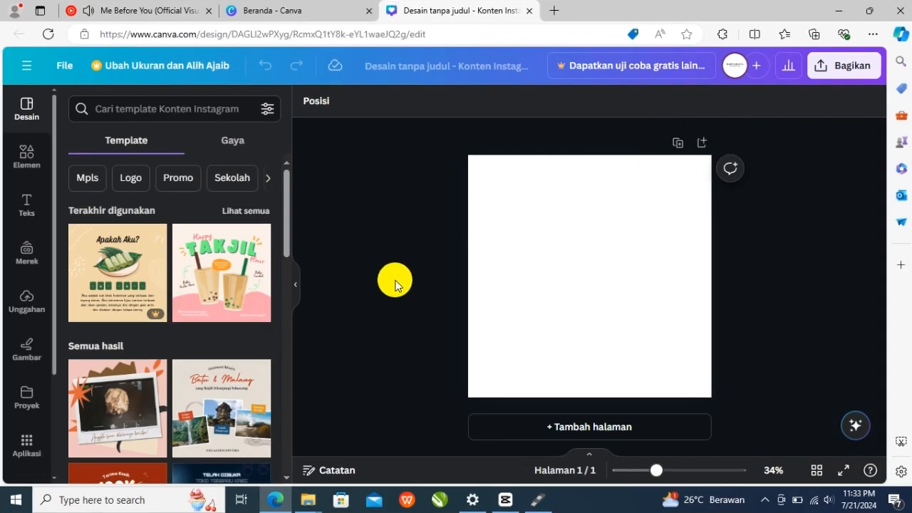
# Step: Search the elements for "models", limit the results to photos and narrow them to "Model pria"
pyautogui.click(17, 157)
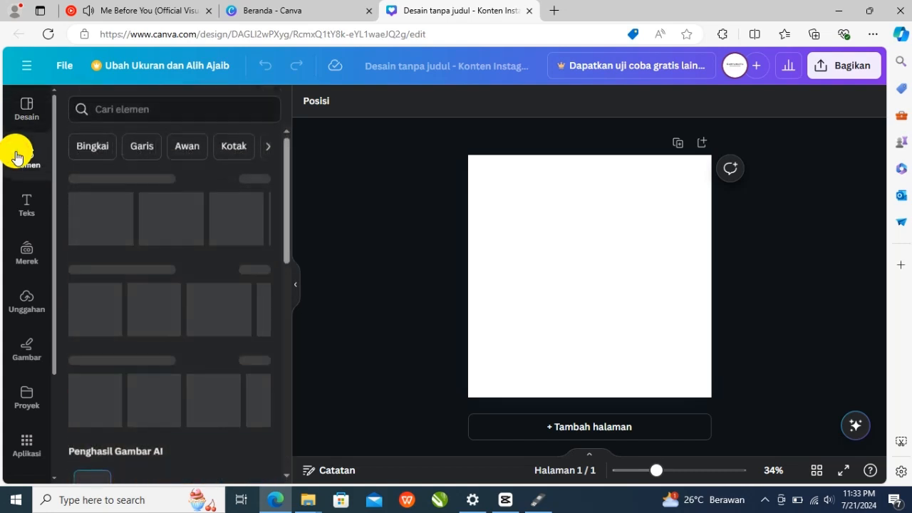
pyautogui.click(135, 106)
pyautogui.write('models')
pyautogui.press('Return')
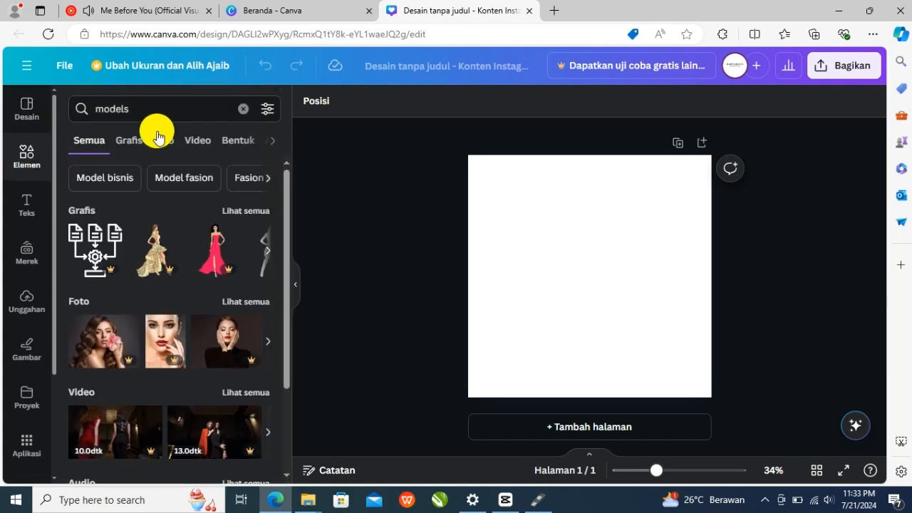
pyautogui.click(162, 143)
pyautogui.click(183, 177)
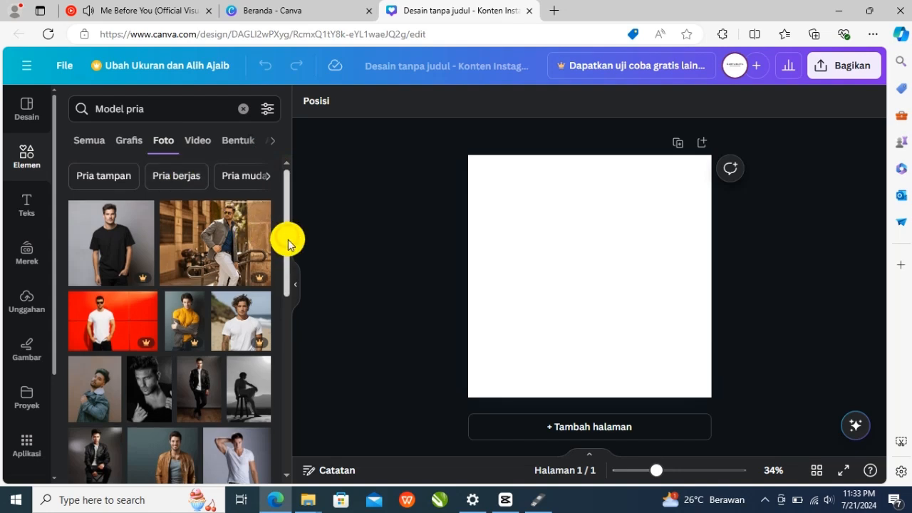
# Step: Add the photo of the standing man in a light-blue hooded top and enlarge it to fill the whole page
pyautogui.moveTo(285, 240); pyautogui.dragTo(266, 444)
pyautogui.click(199, 235)
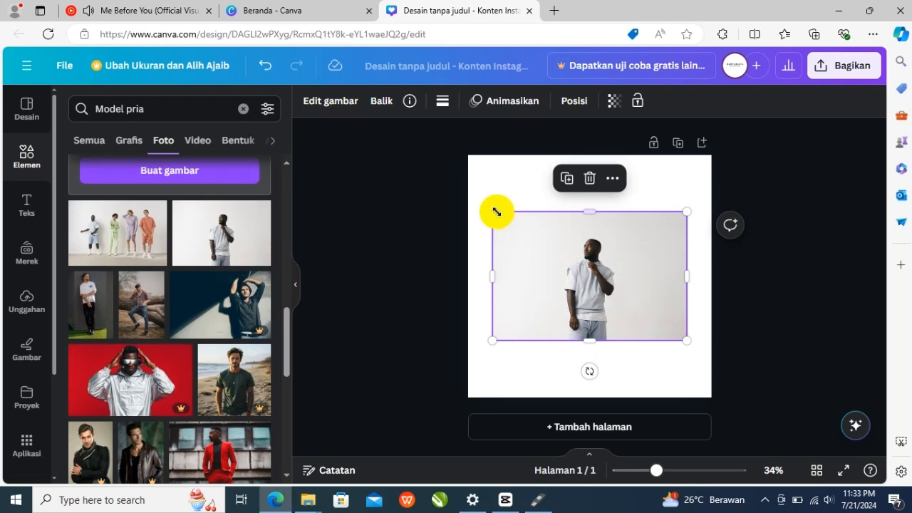
pyautogui.moveTo(479, 201); pyautogui.dragTo(327, 140)
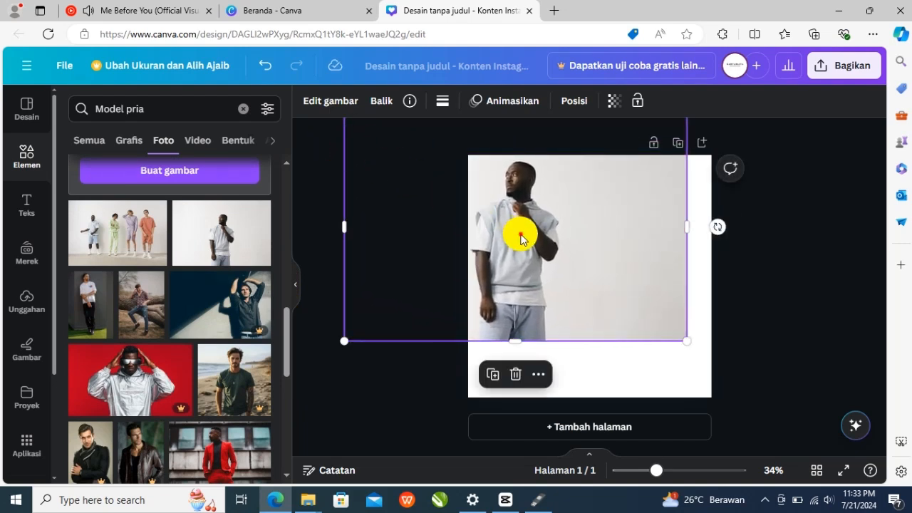
pyautogui.moveTo(554, 268); pyautogui.dragTo(605, 291)
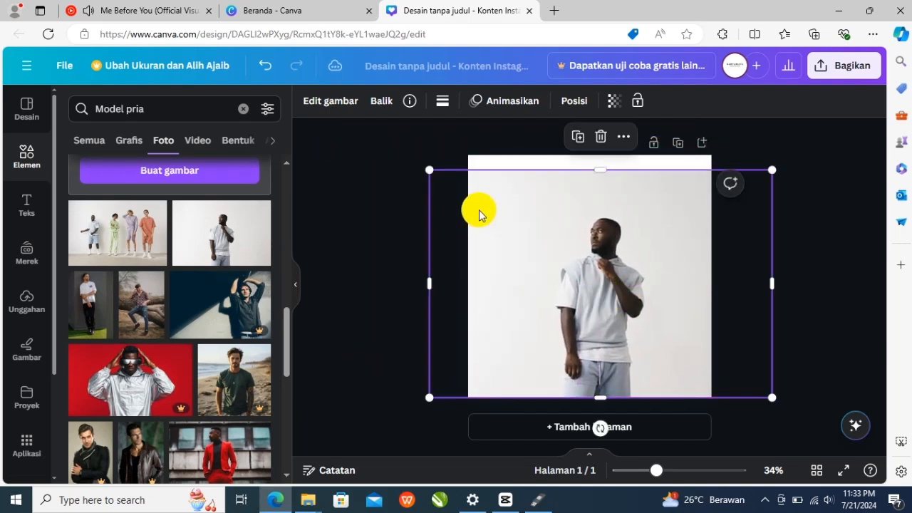
pyautogui.moveTo(430, 165); pyautogui.dragTo(322, 98)
pyautogui.moveTo(529, 230); pyautogui.dragTo(566, 233)
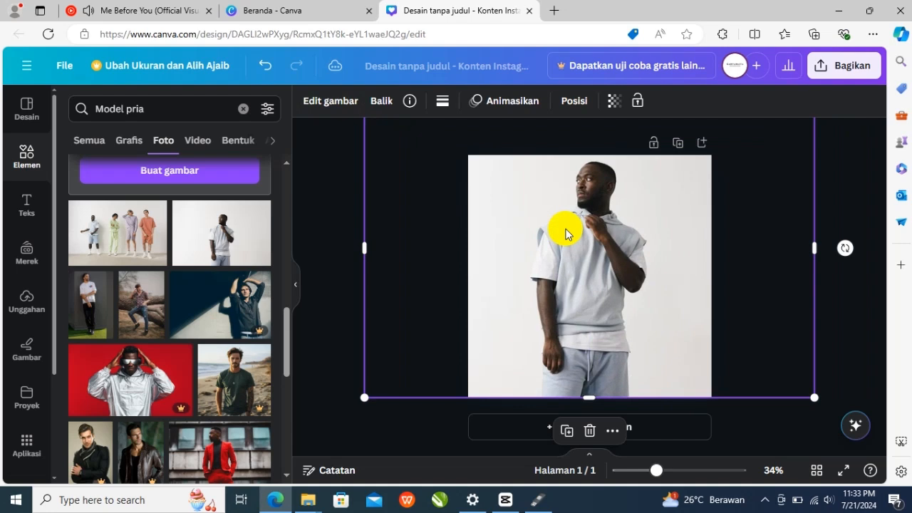
pyautogui.click(304, 228)
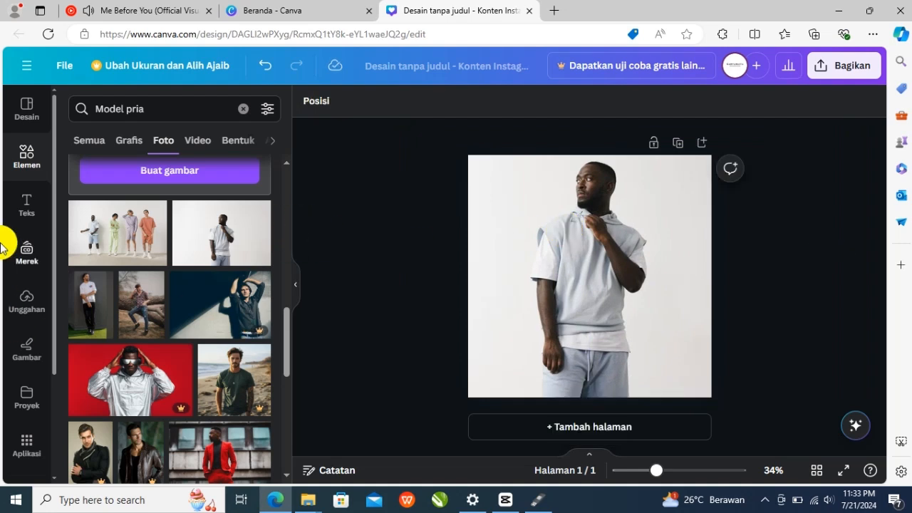
# Step: Reposition the photo so the man stands slightly right of the page centre with space above his head
pyautogui.moveTo(590, 194); pyautogui.dragTo(576, 201)
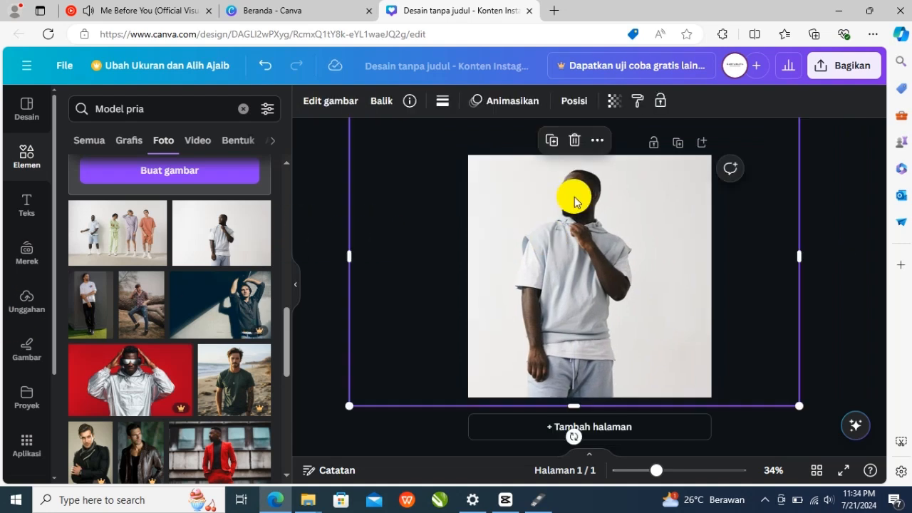
pyautogui.click(338, 101)
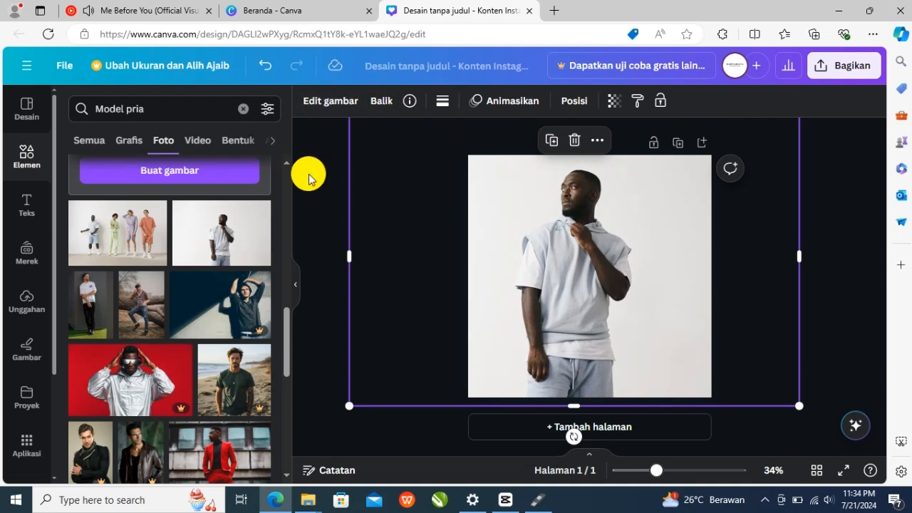
pyautogui.moveTo(601, 242); pyautogui.dragTo(621, 242)
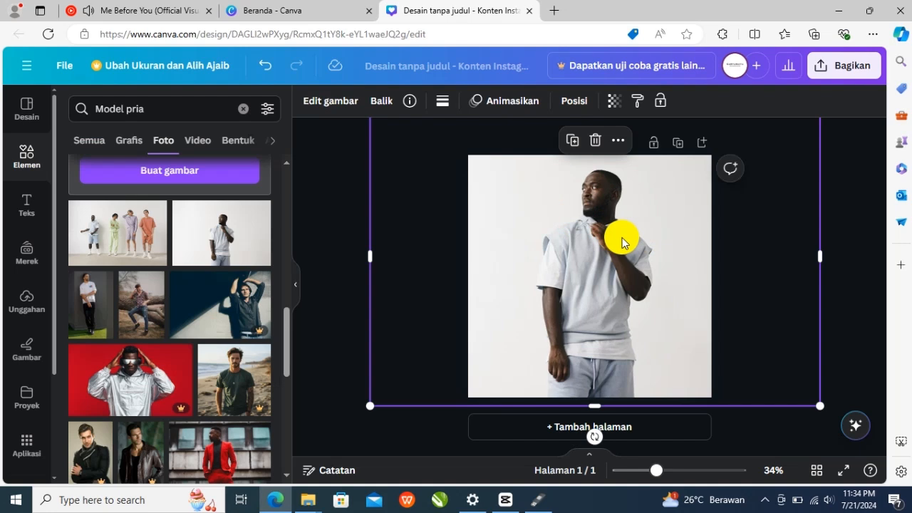
# Step: Download the design as a PNG file at 1,080 × 1,080 pixels
pyautogui.click(841, 69)
pyautogui.click(672, 403)
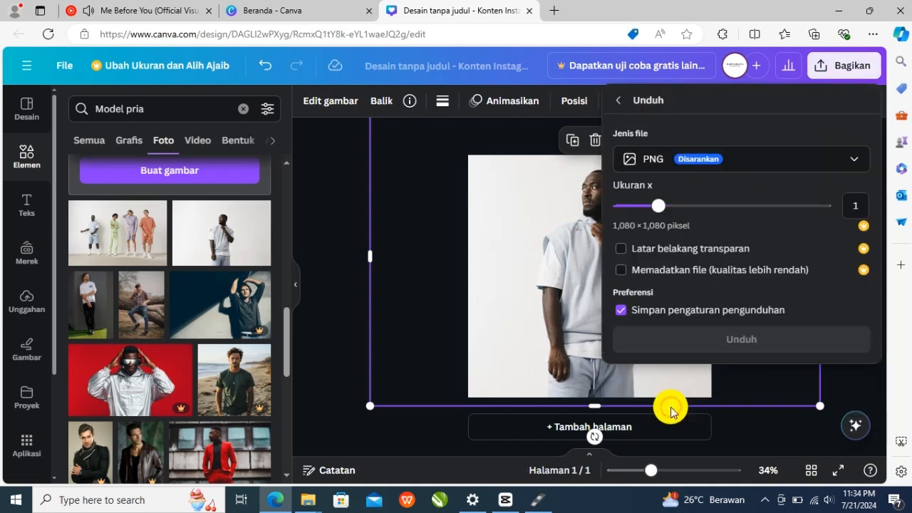
pyautogui.click(688, 329)
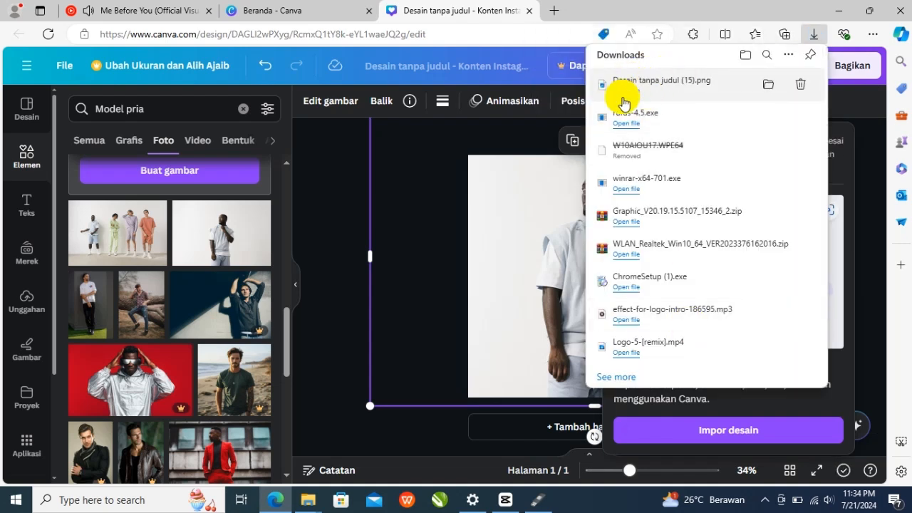
pyautogui.click(358, 147)
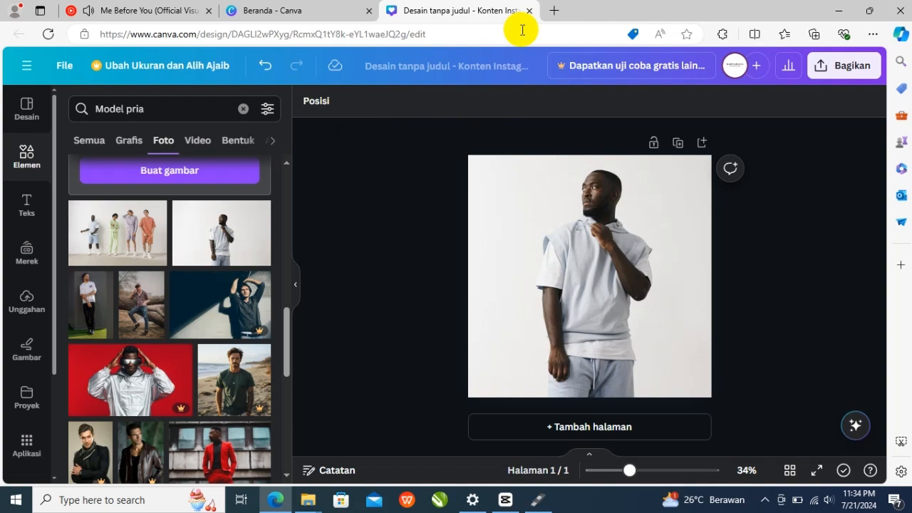
# Step: Search the web for "remove bg" in a new browser tab and open the remove.bg site
pyautogui.click(552, 9)
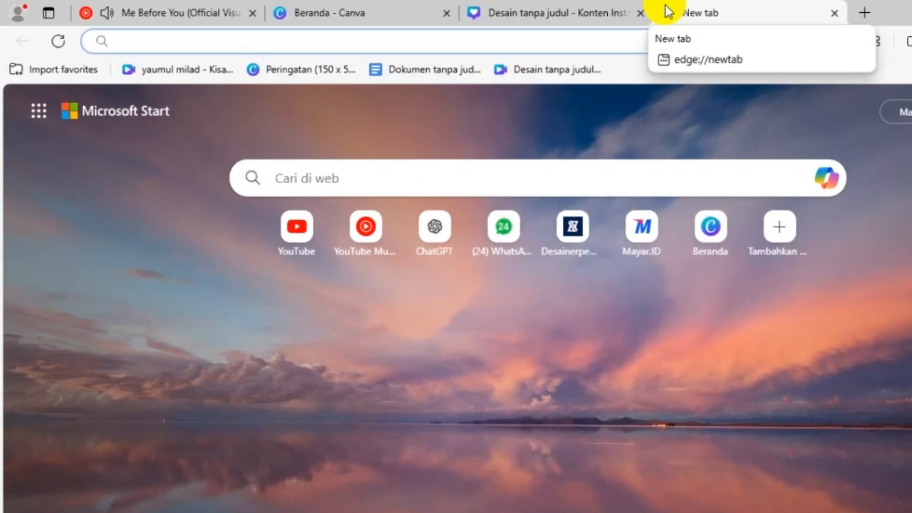
pyautogui.write('remove bg')
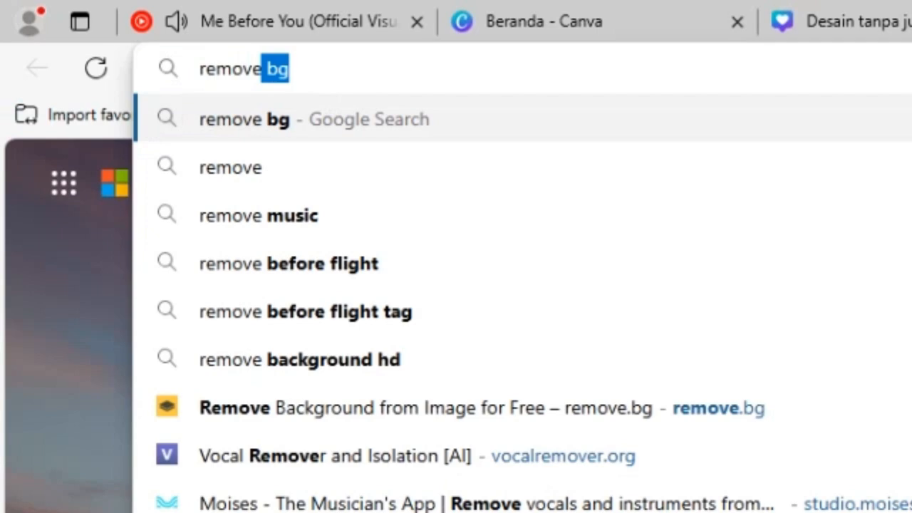
pyautogui.press('Return')
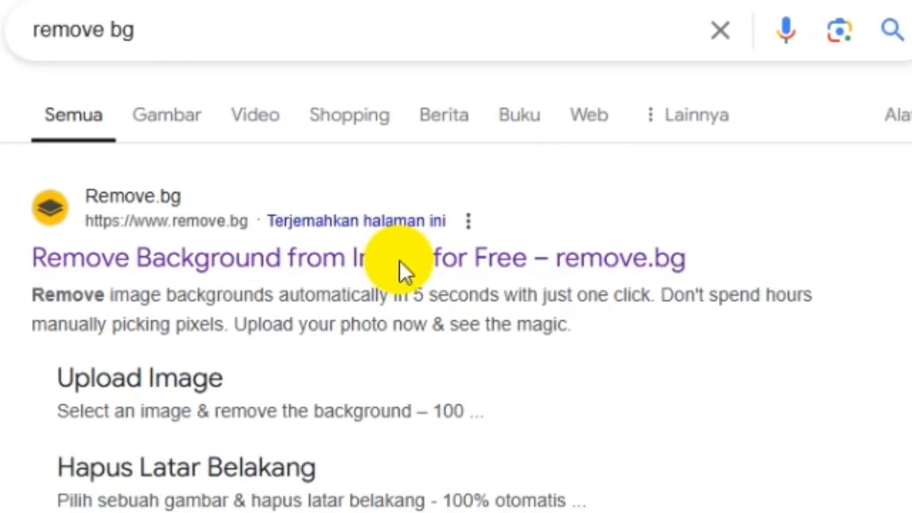
pyautogui.click(399, 262)
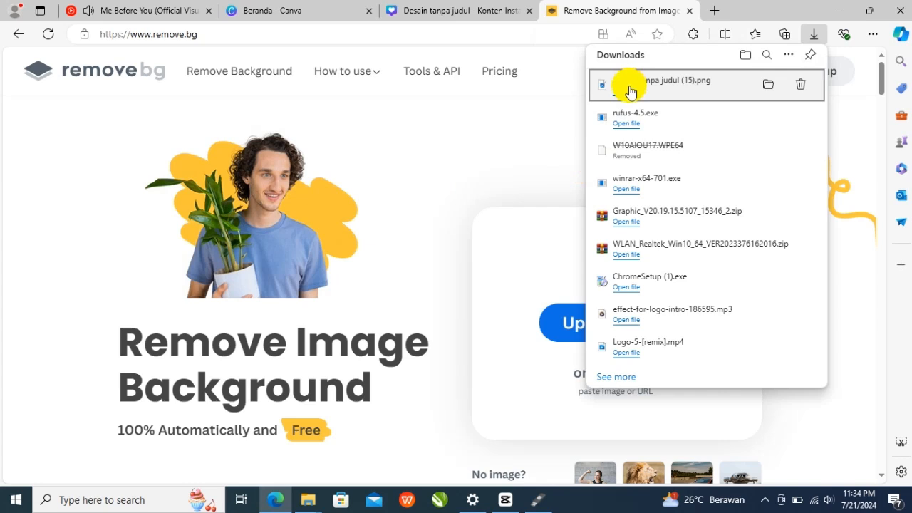
# Step: Upload Desain tanpa judul (15).png to remove its background and download the 500 × 500 px cut-out
pyautogui.moveTo(630, 91); pyautogui.dragTo(391, 246)
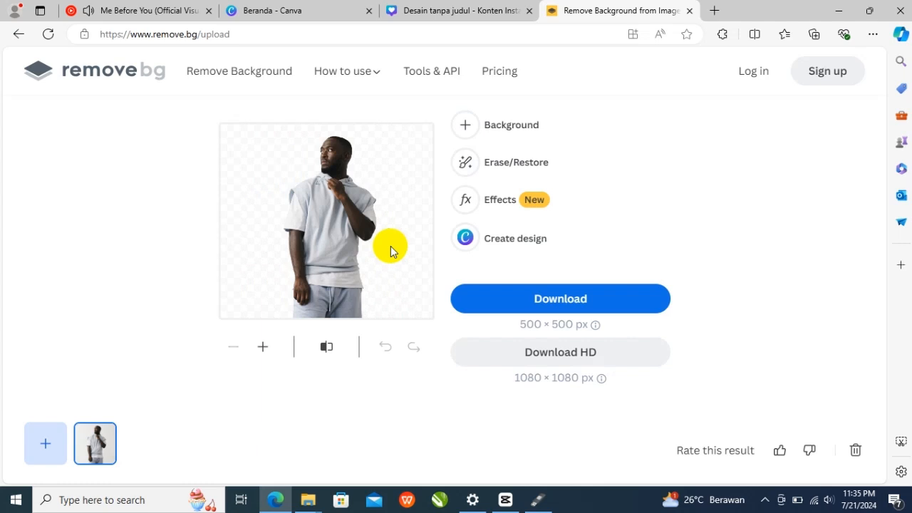
pyautogui.click(531, 296)
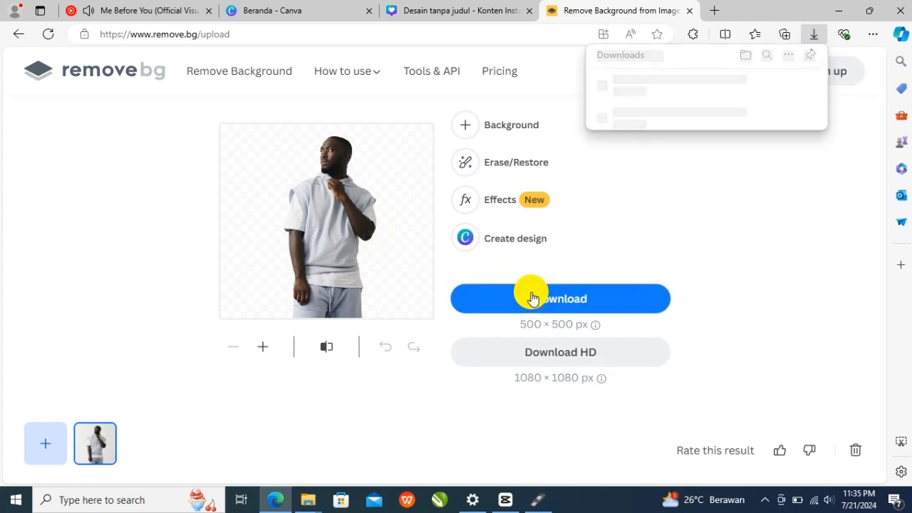
pyautogui.click(523, 92)
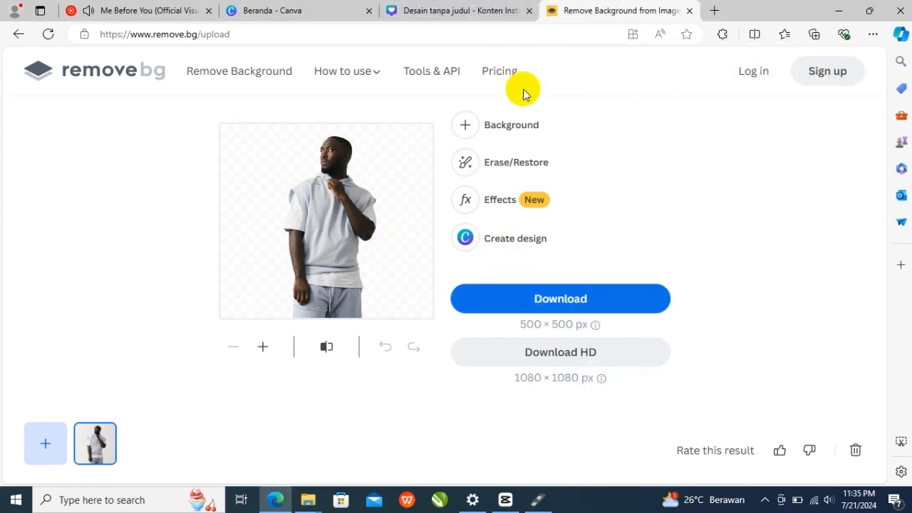
# Step: Return to the Canva design and upload the downloaded removebg cut-out PNG to it
pyautogui.click(448, 12)
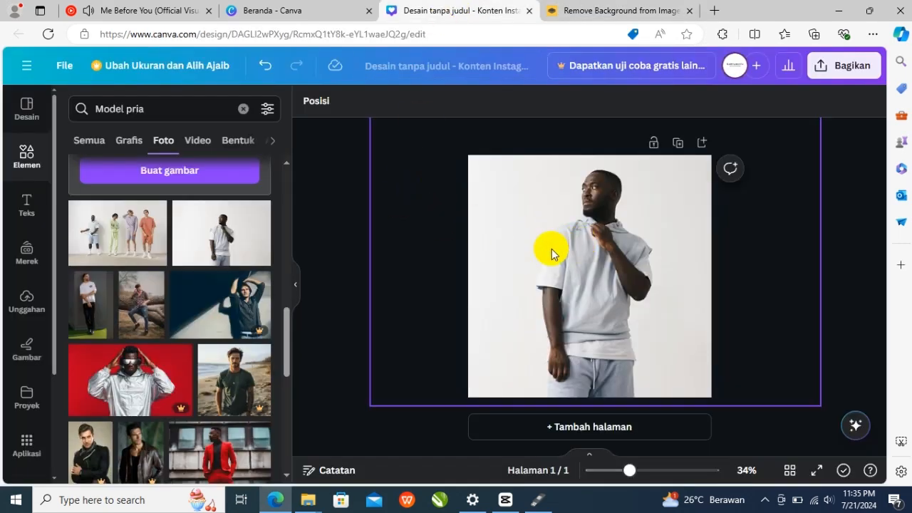
pyautogui.click(568, 266)
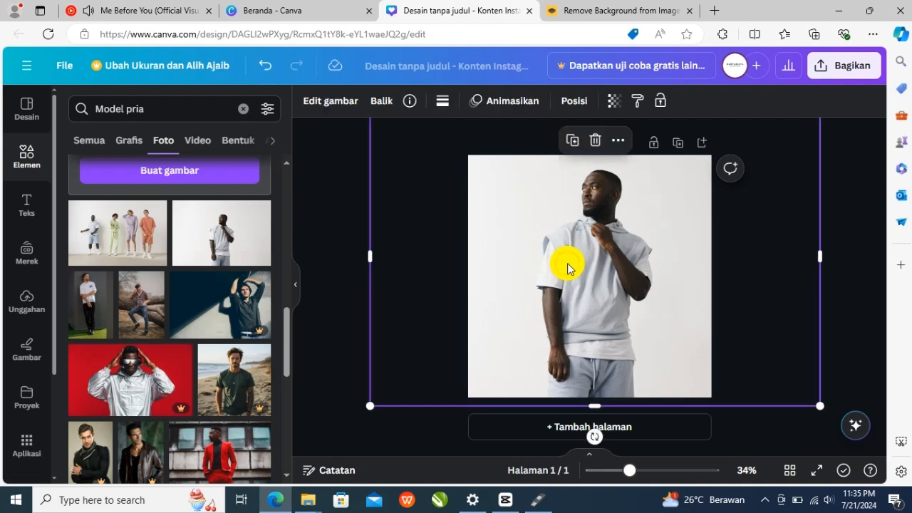
pyautogui.hotkey('ctrl', 'j')
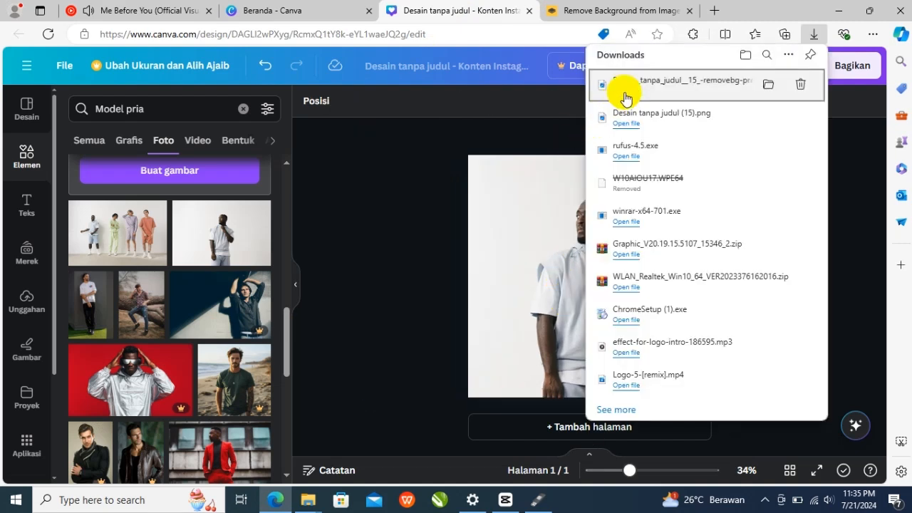
pyautogui.moveTo(599, 84); pyautogui.dragTo(207, 272)
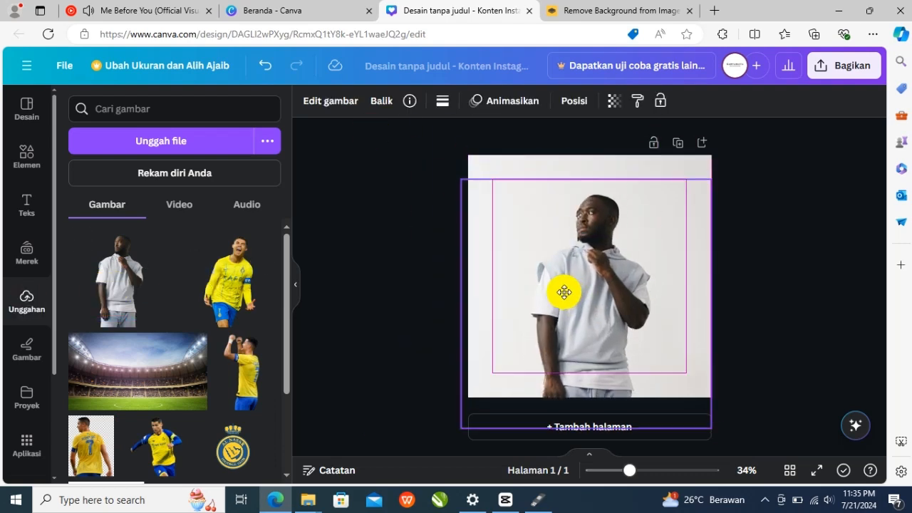
# Step: Scale the cut-out to about the page's width and place it over the man in the original photo
pyautogui.click(613, 100)
pyautogui.click(530, 158)
pyautogui.click(581, 302)
pyautogui.moveTo(456, 179); pyautogui.dragTo(468, 179)
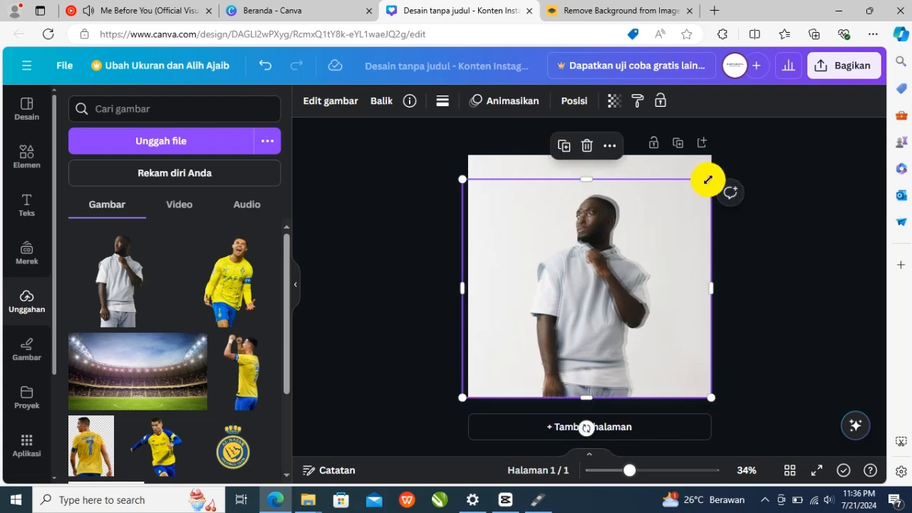
pyautogui.click(321, 316)
pyautogui.click(585, 299)
pyautogui.click(614, 100)
pyautogui.click(530, 158)
pyautogui.click(366, 299)
# Step: Fine-tune the cut-out's size from its upper corners to match the outline of the man in the photo beneath
pyautogui.scroll(3, 678, 301)
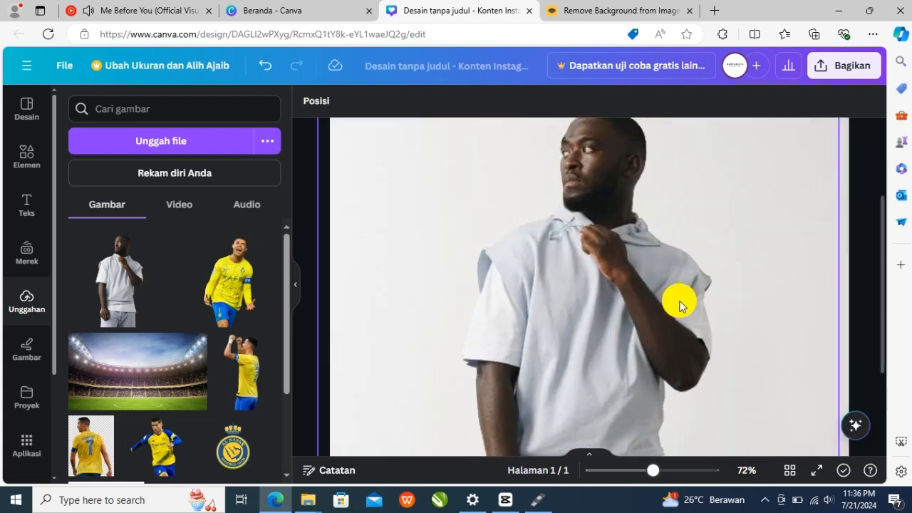
pyautogui.click(623, 285)
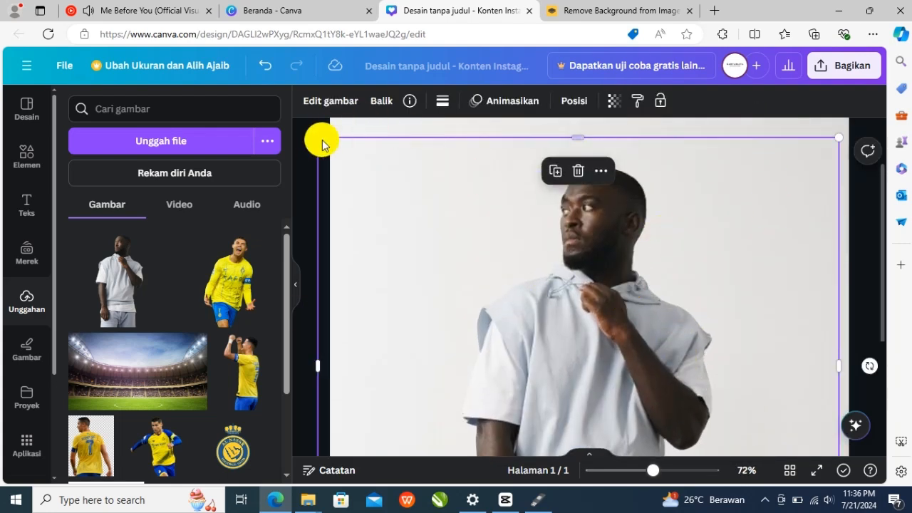
pyautogui.moveTo(318, 137); pyautogui.dragTo(314, 134)
pyautogui.moveTo(837, 133); pyautogui.dragTo(834, 135)
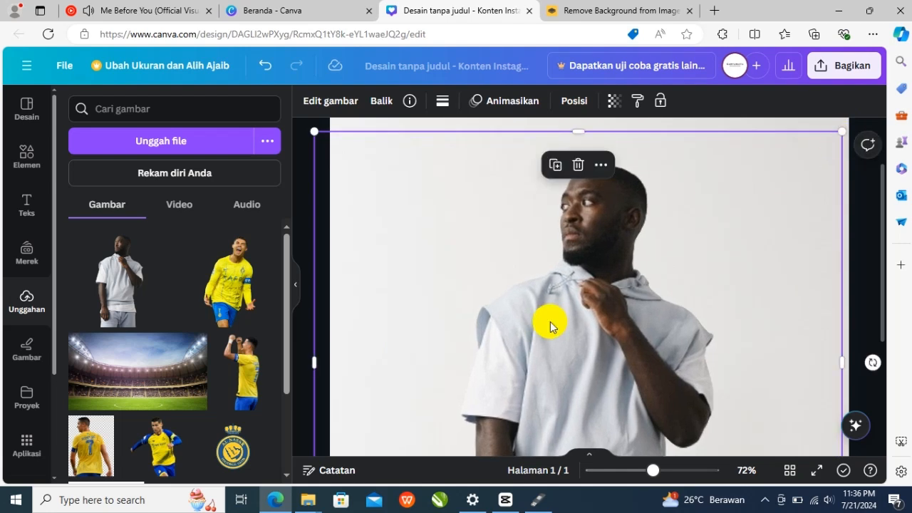
pyautogui.click(306, 196)
pyautogui.scroll(-3, 307, 198)
pyautogui.scroll(-2, 358, 316)
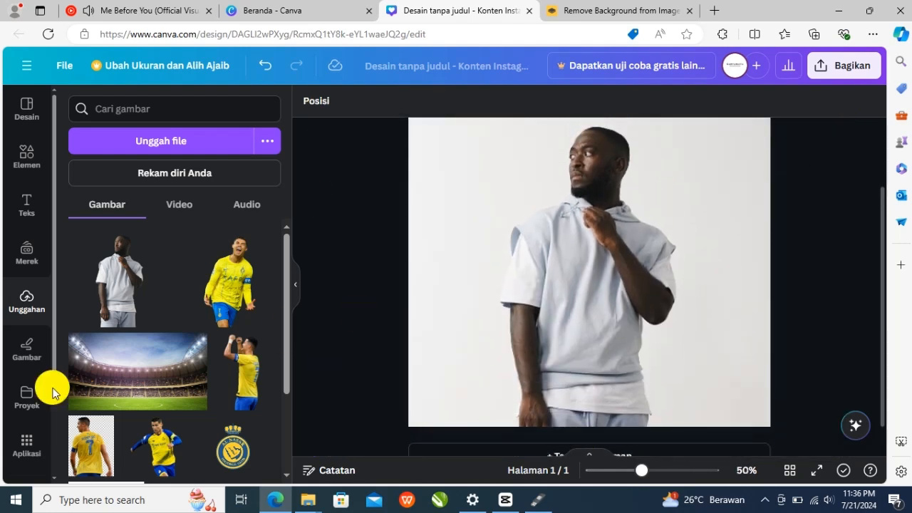
# Step: Add a heading text box to the page with the wording NEW STYLE in capitals
pyautogui.click(40, 216)
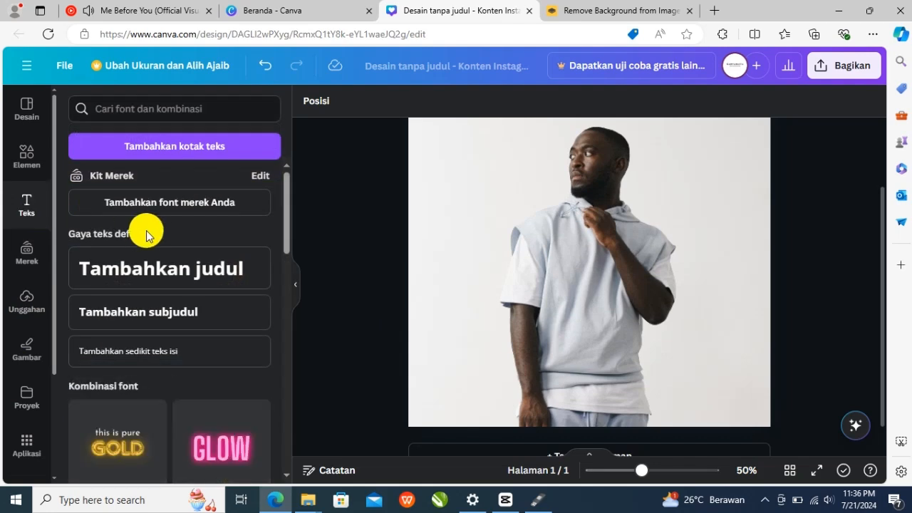
pyautogui.click(140, 268)
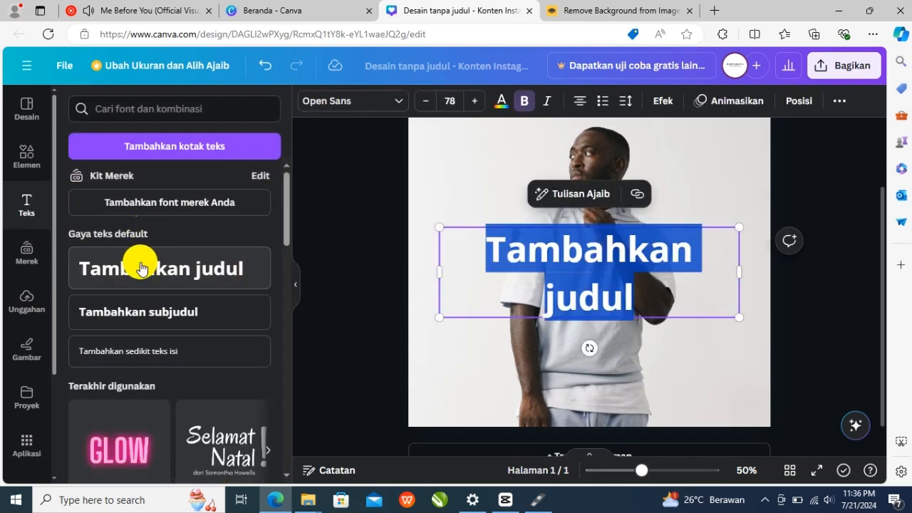
pyautogui.write('new')
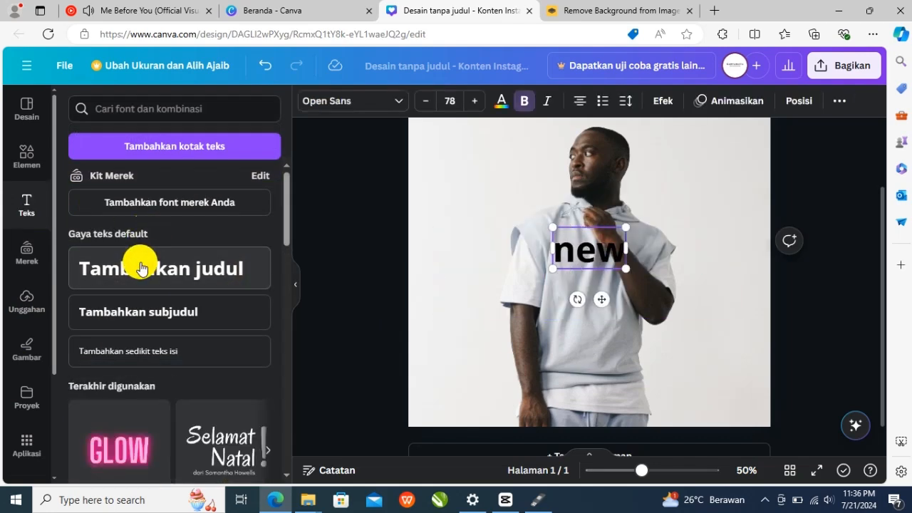
pyautogui.press('BackSpace')
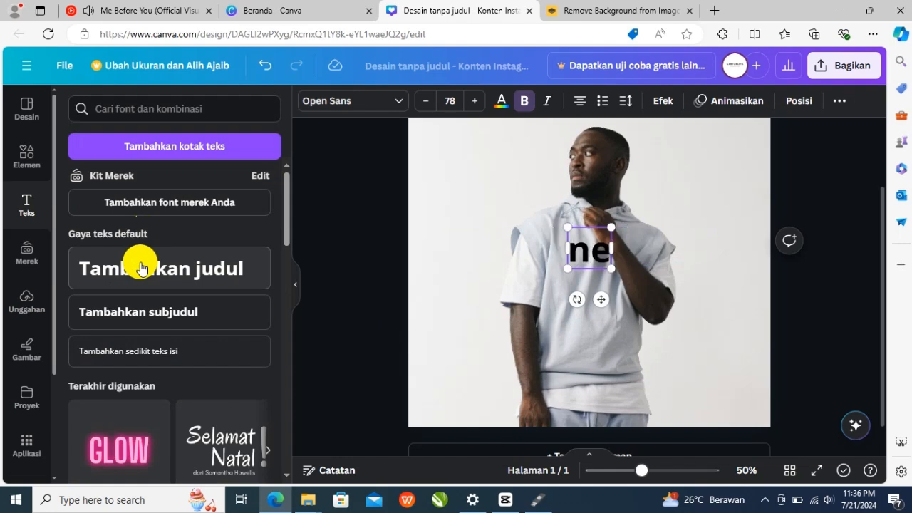
pyautogui.write('NEW S')
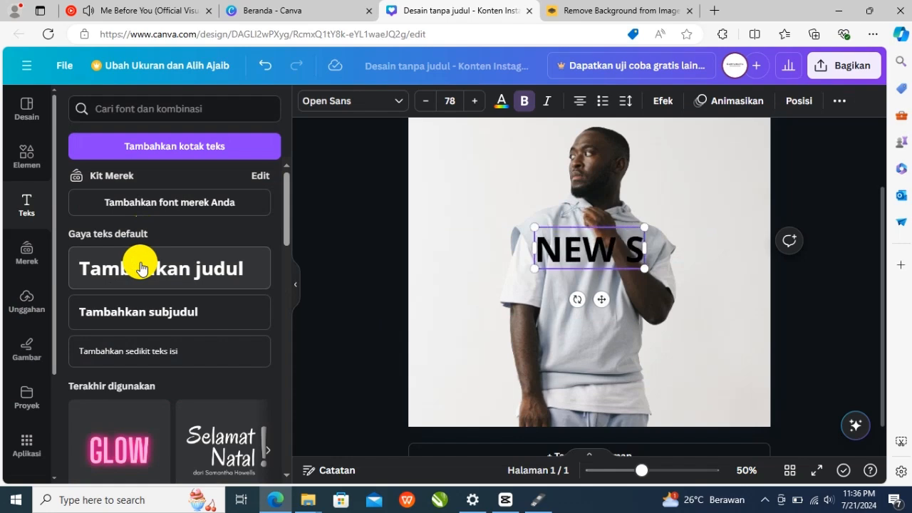
pyautogui.write('TYLE')
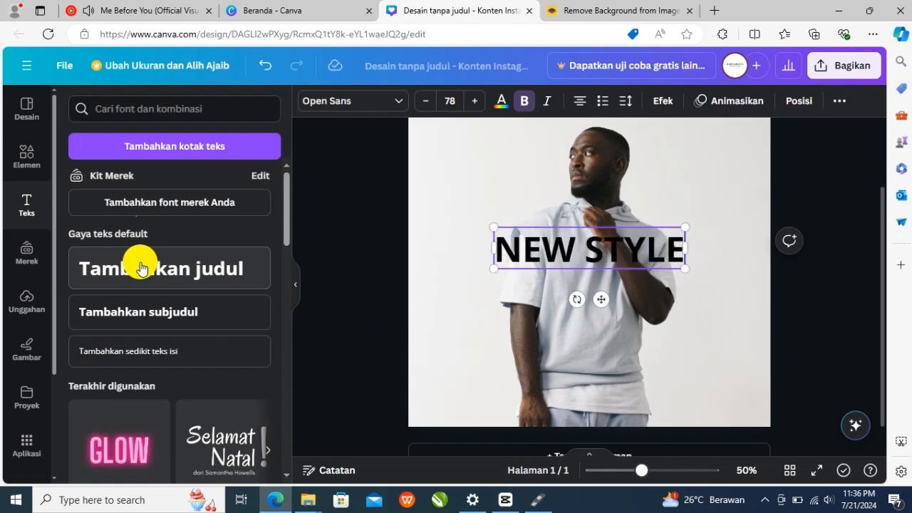
# Step: Search the fonts for Anton and apply it to the NEW STYLE heading
pyautogui.click(346, 104)
pyautogui.click(154, 143)
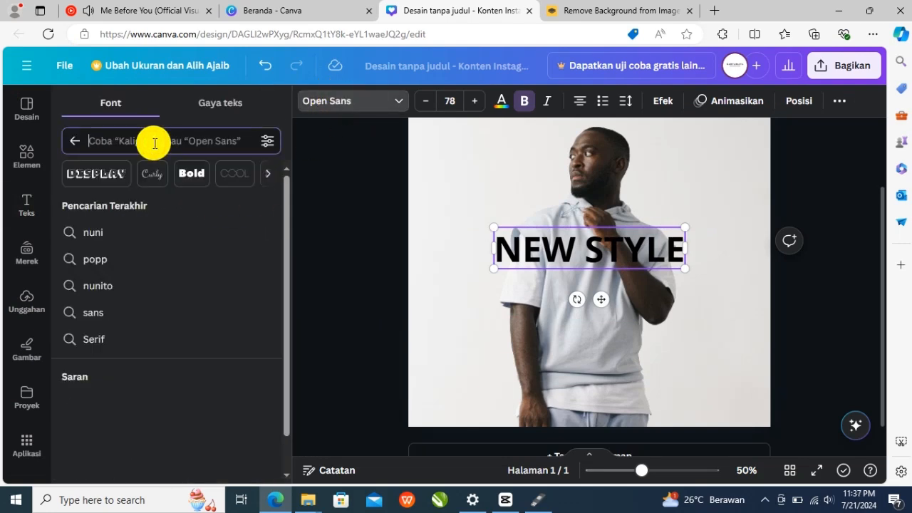
pyautogui.write('ANTON')
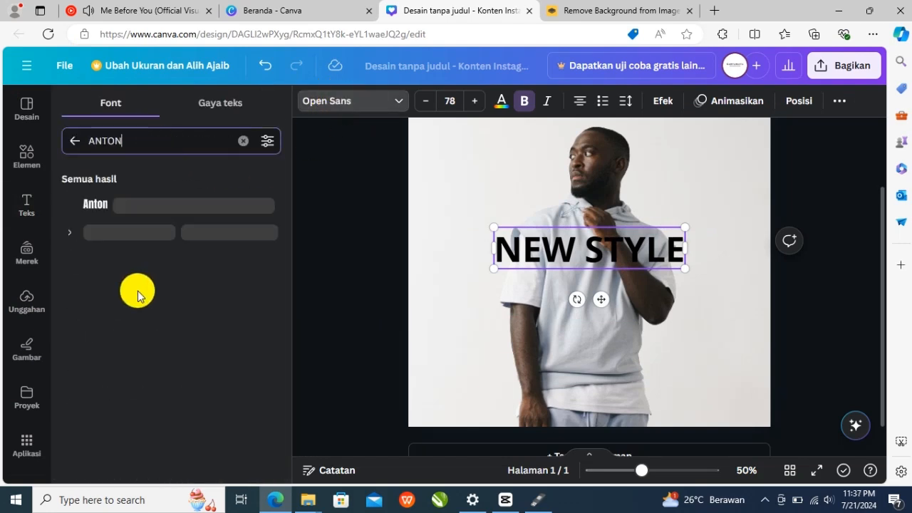
pyautogui.click(96, 206)
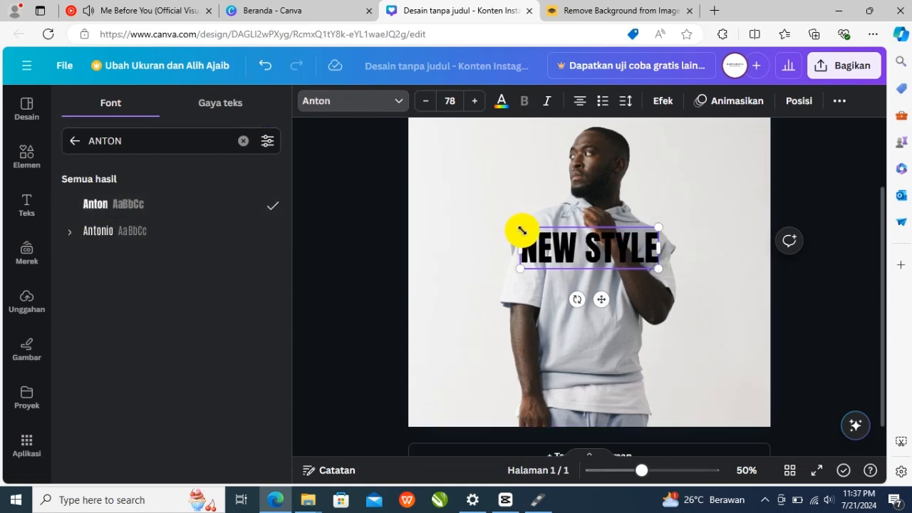
# Step: Enlarge the NEW STYLE heading to size 160 and place it across the man's chest
pyautogui.moveTo(521, 228); pyautogui.dragTo(336, 198)
pyautogui.click(336, 198)
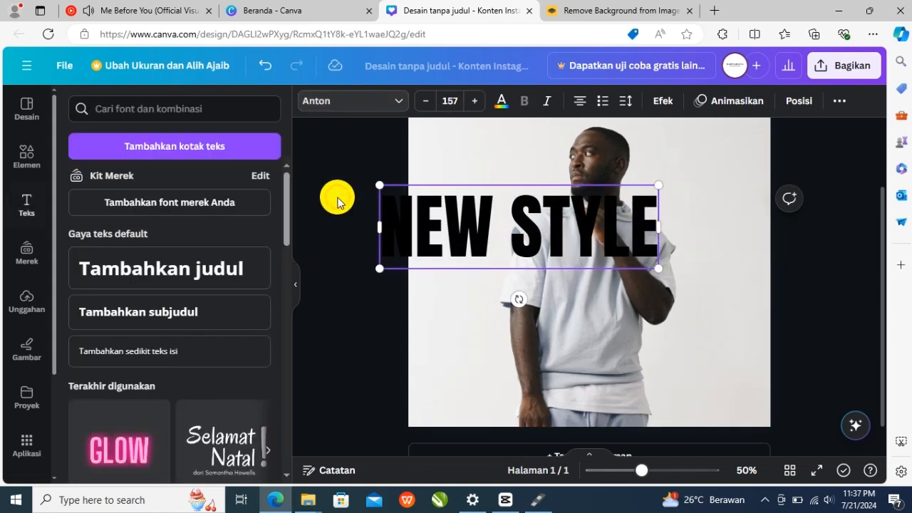
pyautogui.moveTo(455, 212); pyautogui.dragTo(525, 299)
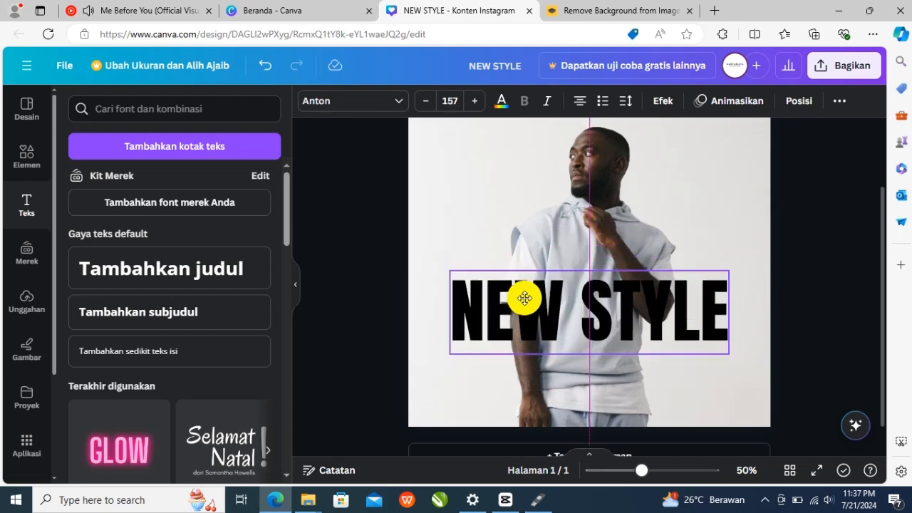
pyautogui.moveTo(446, 272); pyautogui.dragTo(439, 264)
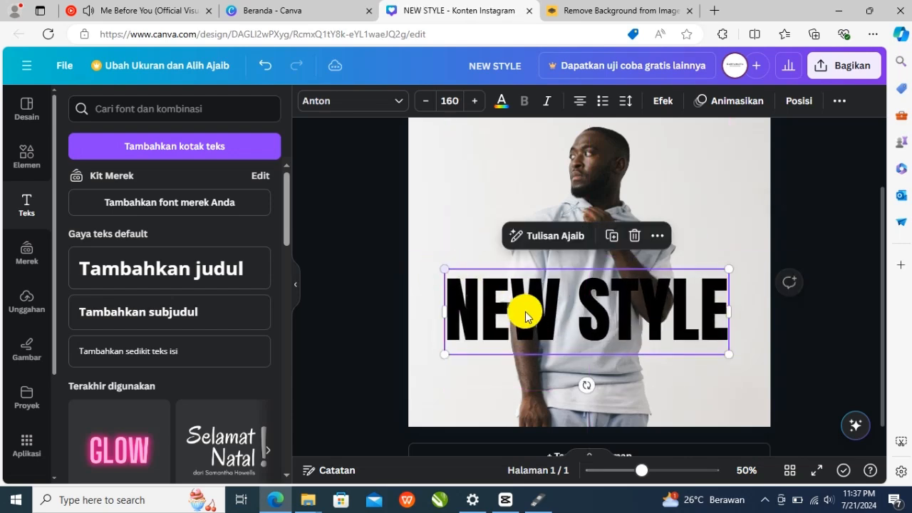
pyautogui.moveTo(525, 309); pyautogui.dragTo(557, 207)
pyautogui.moveTo(495, 220); pyautogui.dragTo(486, 268)
pyautogui.click(354, 259)
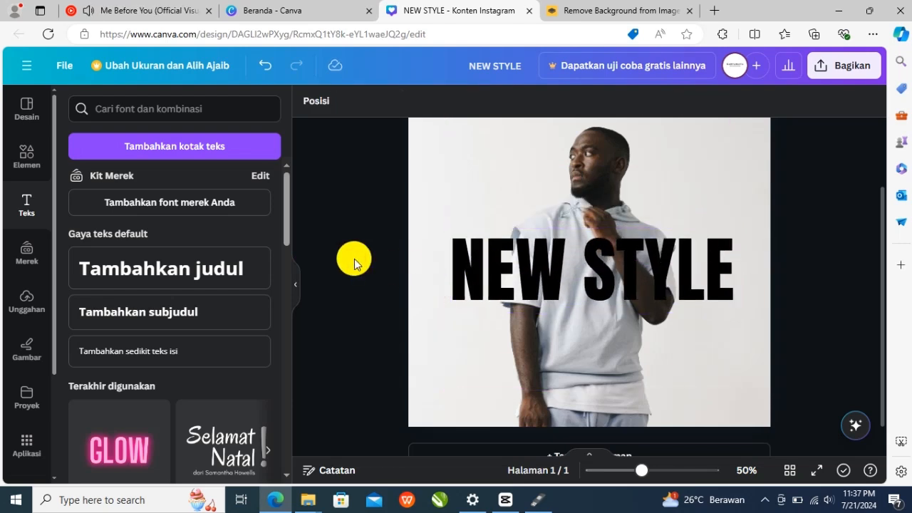
# Step: Send the NEW STYLE heading one layer backward so it sits behind the man's cut-out
pyautogui.click(493, 269)
pyautogui.rightClick(495, 269)
pyautogui.moveTo(497, 276)
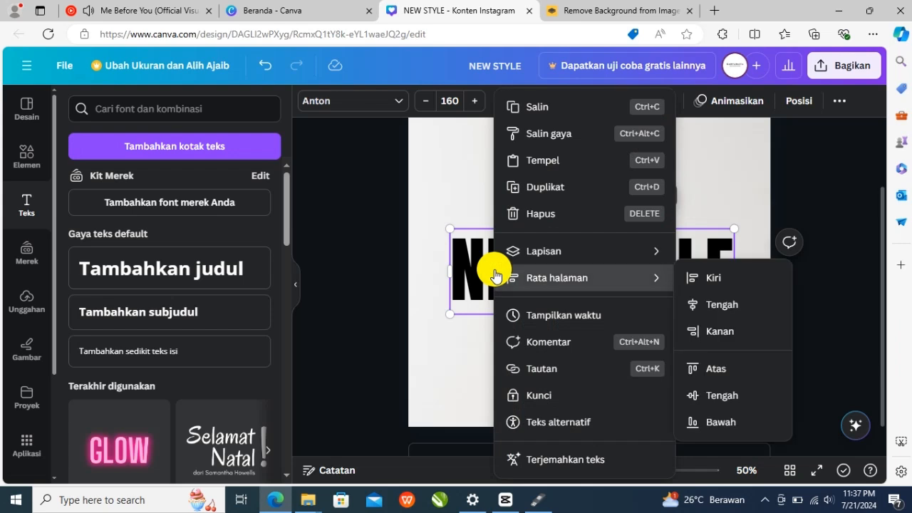
pyautogui.moveTo(605, 257)
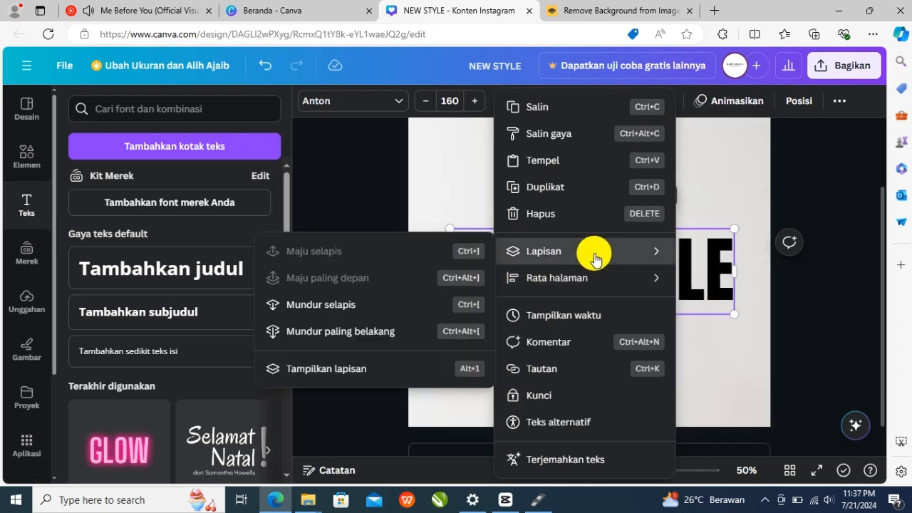
pyautogui.click(357, 305)
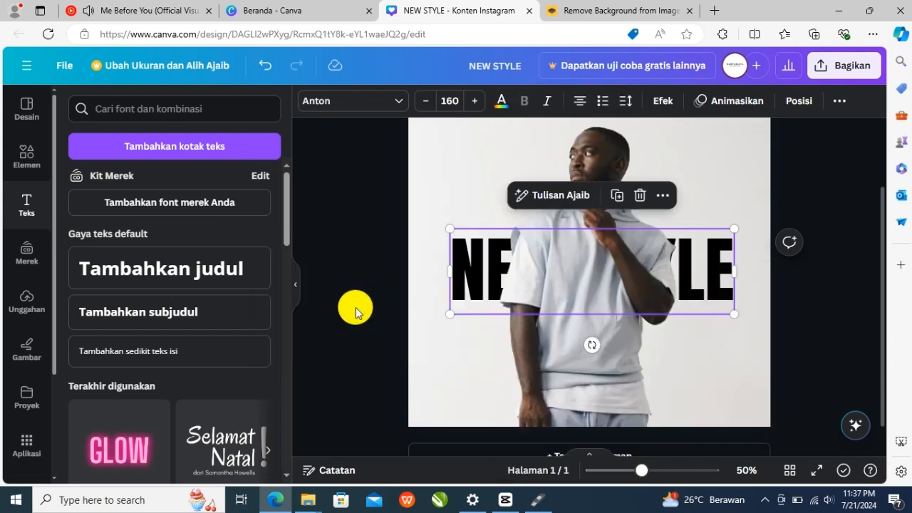
# Step: Duplicate the NEW STYLE heading and align the copy exactly over the original, in front of the man
pyautogui.rightClick(469, 263)
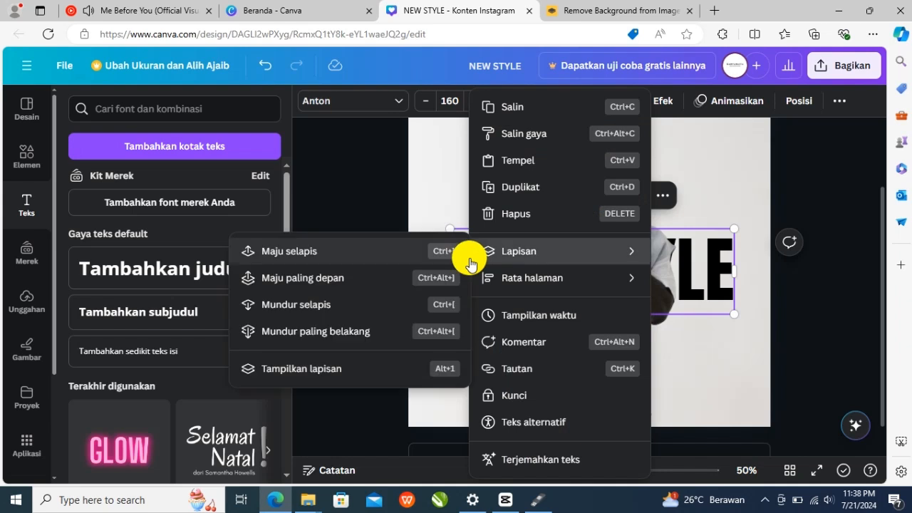
pyautogui.click(521, 188)
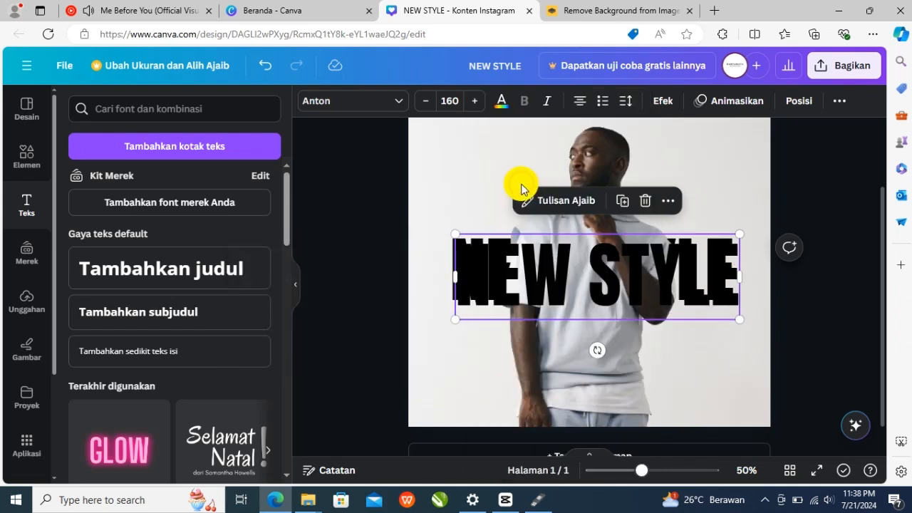
pyautogui.moveTo(525, 278); pyautogui.dragTo(519, 271)
pyautogui.click(379, 283)
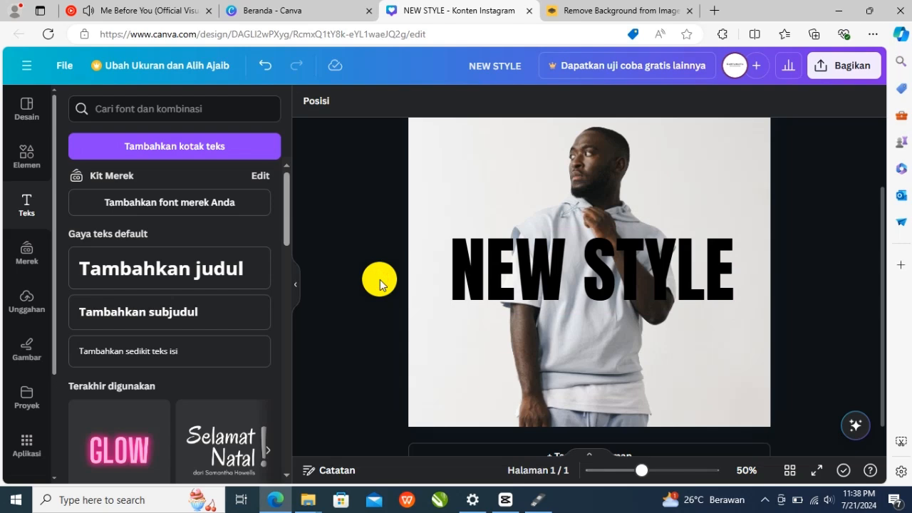
# Step: Apply the Berongga (hollow) effect to the front NEW STYLE text with a thickness of 12
pyautogui.click(478, 269)
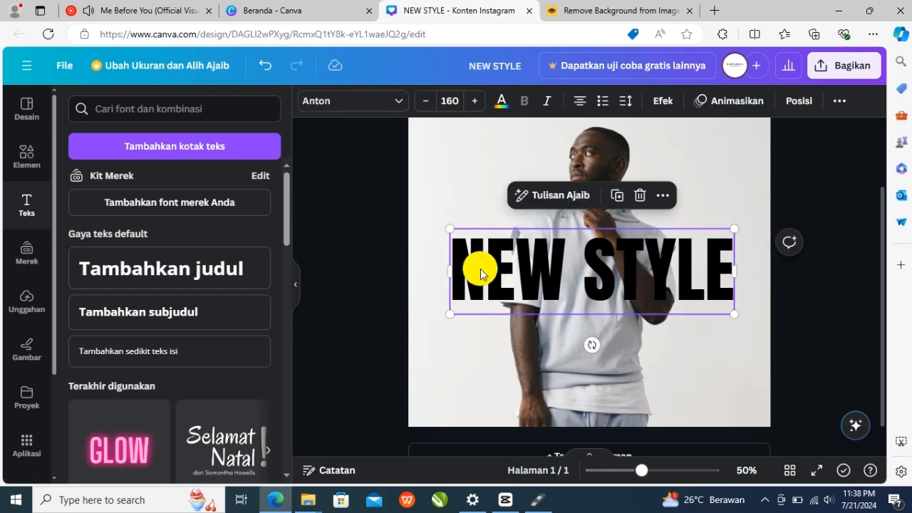
pyautogui.click(665, 101)
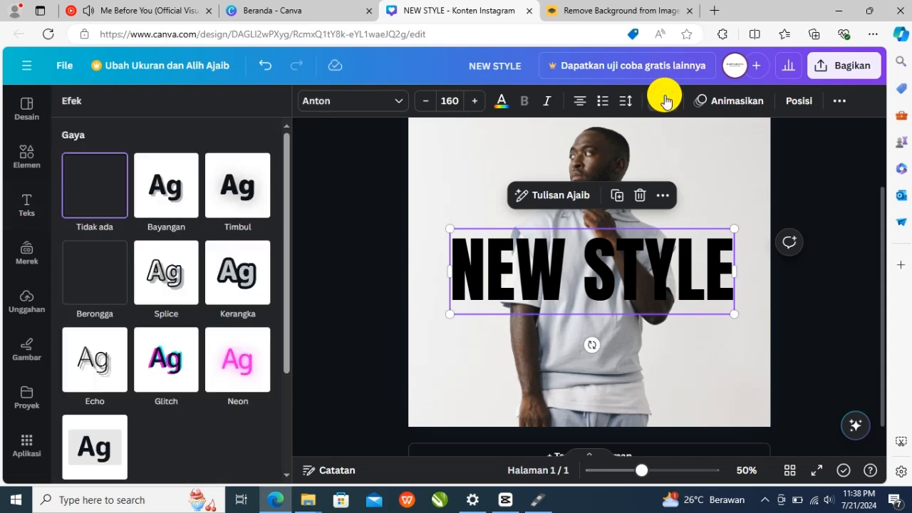
pyautogui.click(96, 284)
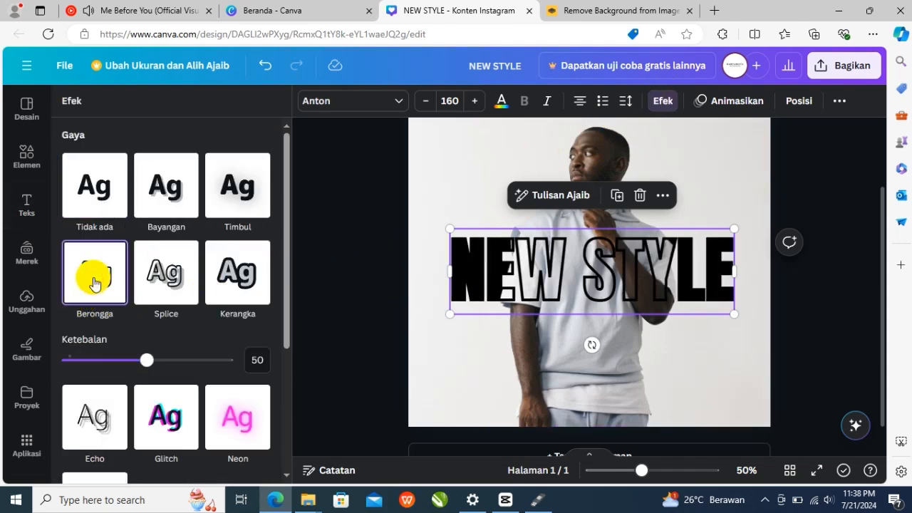
pyautogui.moveTo(149, 367); pyautogui.dragTo(74, 358)
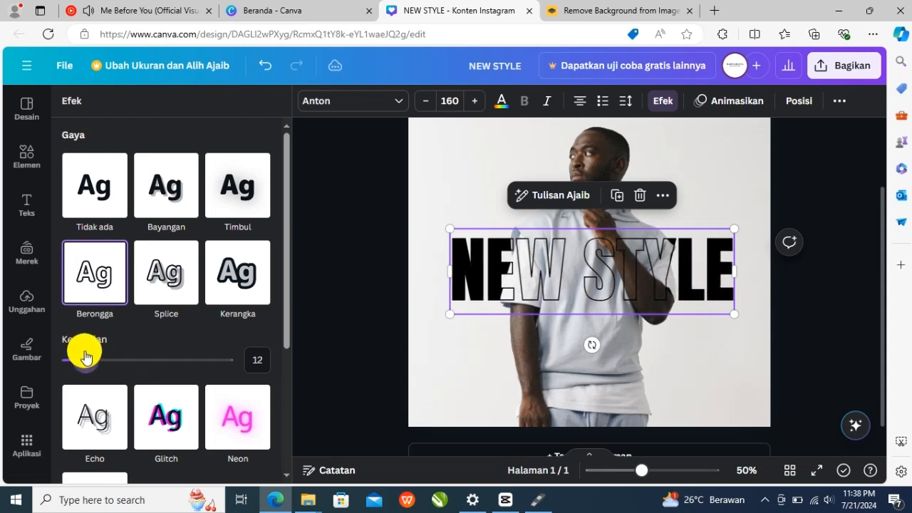
pyautogui.press('Escape')
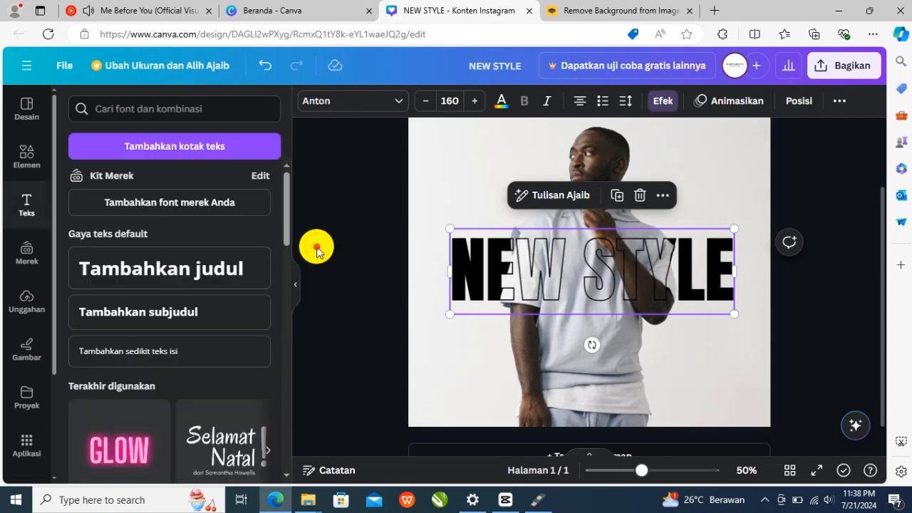
pyautogui.press('Escape')
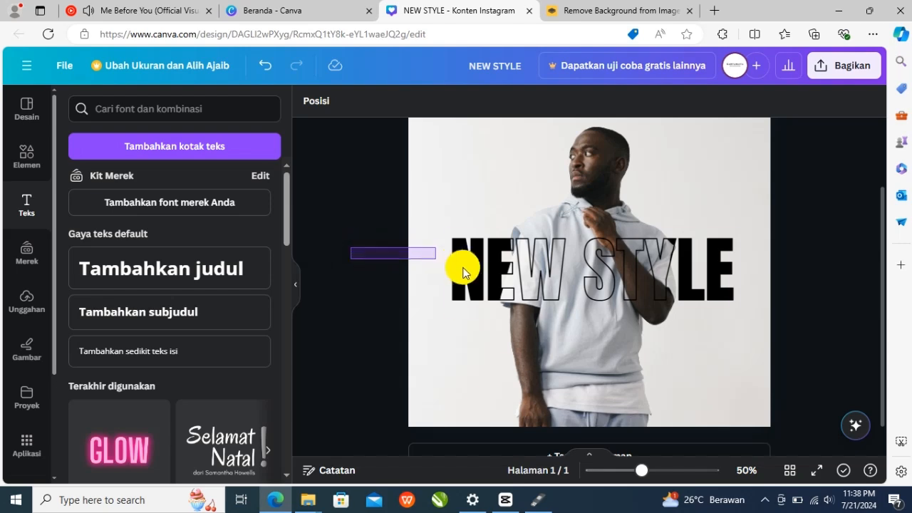
# Step: Select the solid and hollow NEW STYLE texts together and adjust their position across the man's torso
pyautogui.click(464, 273)
pyautogui.moveTo(466, 273)
pyautogui.mouseDown()
pyautogui.moveTo(438, 373)
pyautogui.moveTo(420, 369)
pyautogui.moveTo(462, 311)
pyautogui.moveTo(470, 228)
pyautogui.moveTo(460, 261)
pyautogui.mouseUp()
pyautogui.click(360, 264)
# Step: Extend the additional large NEW STYLE text beyond the page's width below the heading, make it semi-transparent and open its layer order options
pyautogui.scroll(1, 360, 264)
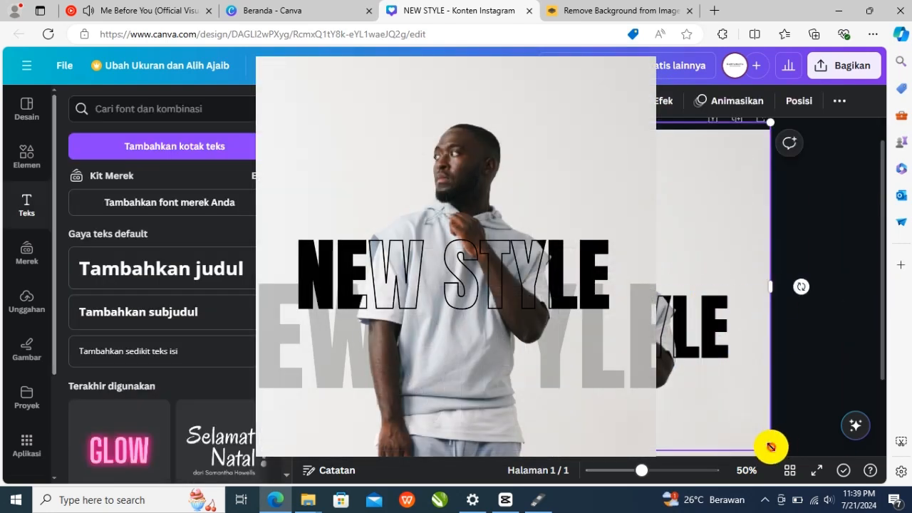
pyautogui.click(739, 418)
pyautogui.click(839, 100)
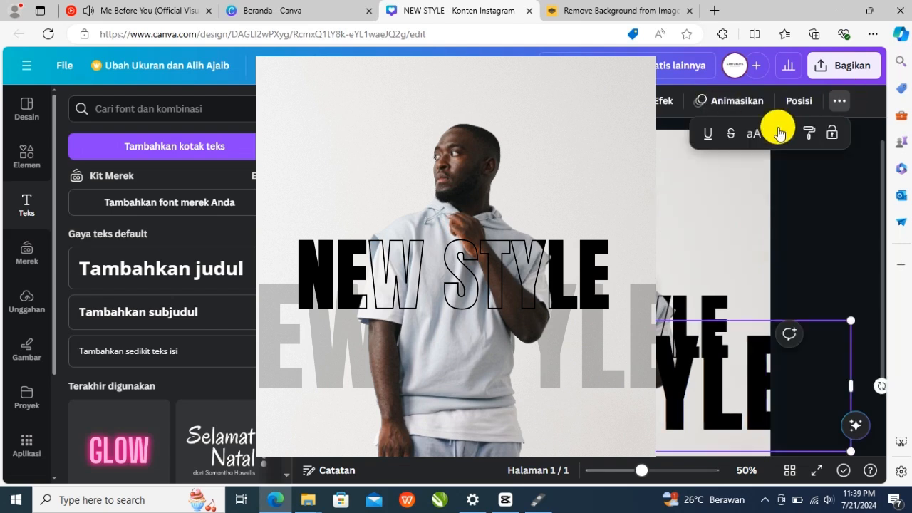
pyautogui.rightClick(748, 363)
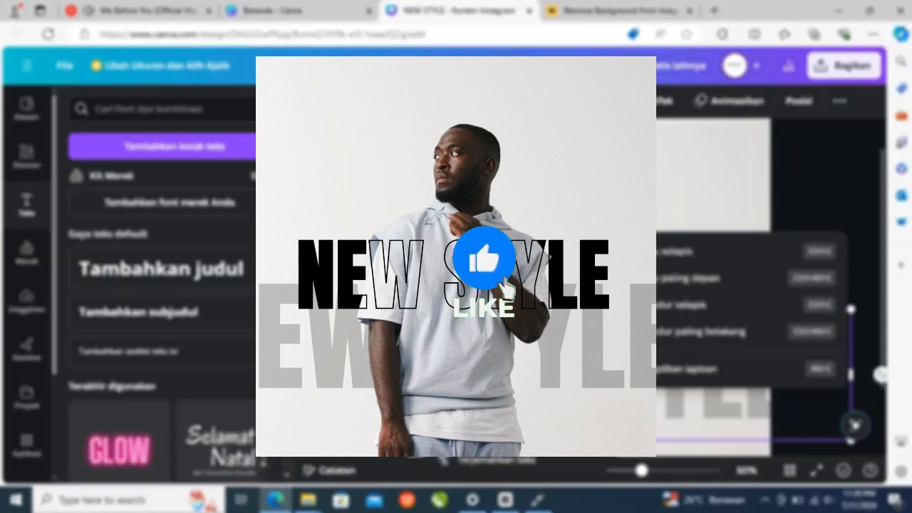
pyautogui.click(844, 65)
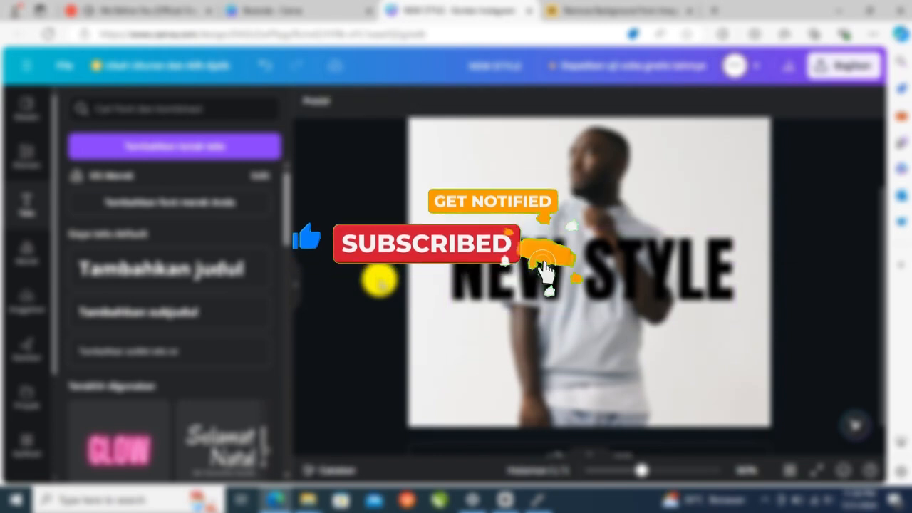
pyautogui.click(479, 269)
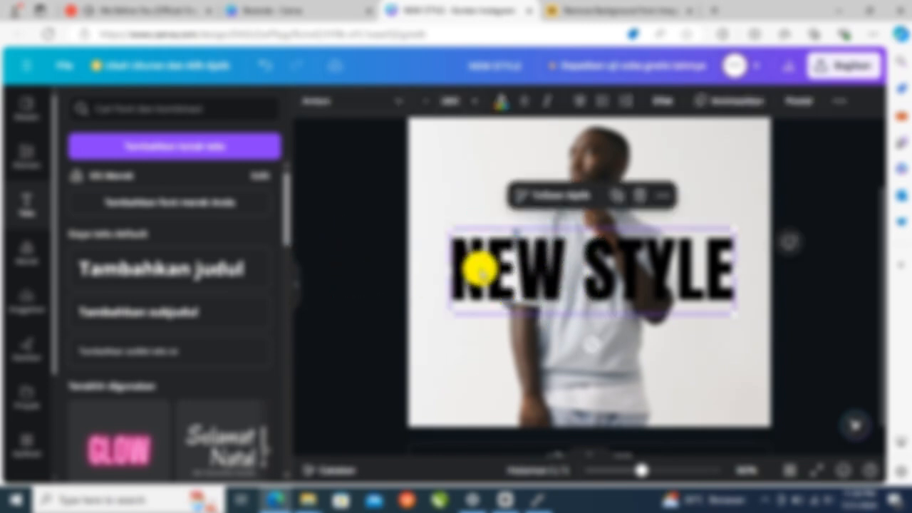
pyautogui.click(664, 98)
pyautogui.click(93, 275)
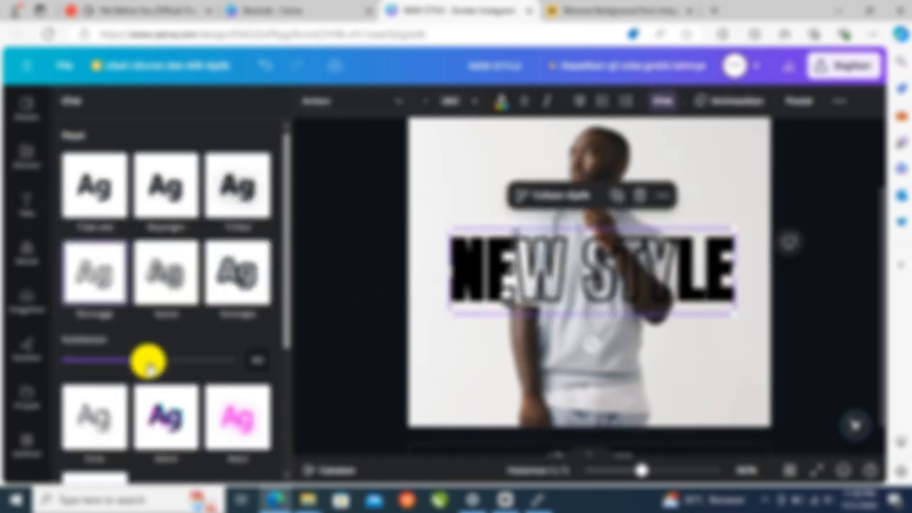
pyautogui.moveTo(148, 362); pyautogui.dragTo(74, 353)
pyautogui.click(316, 247)
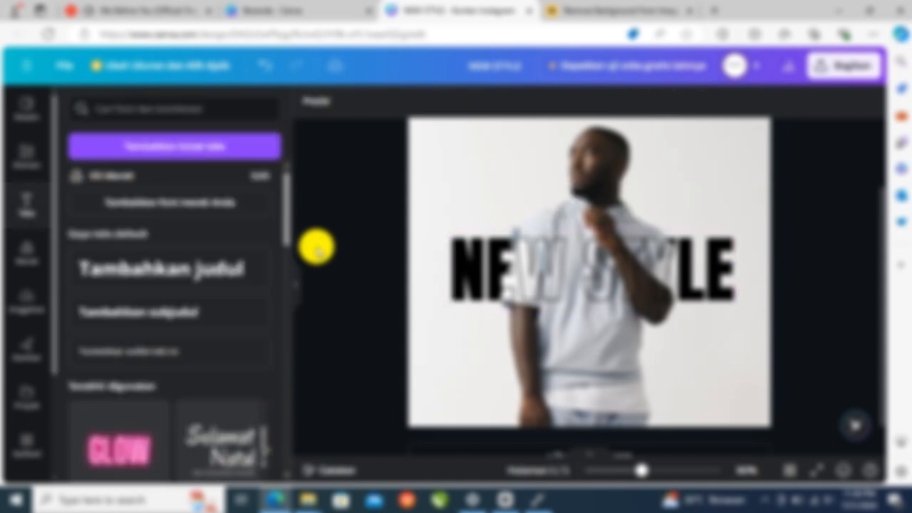
pyautogui.click(467, 269)
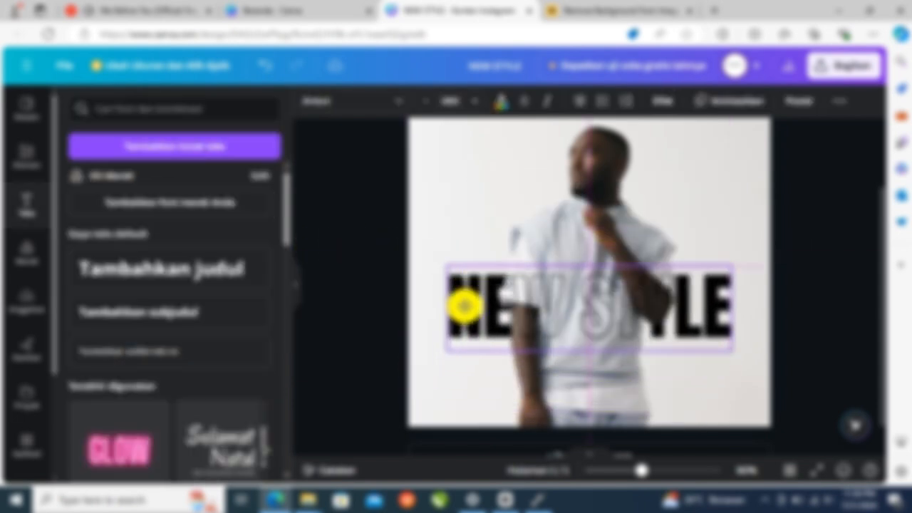